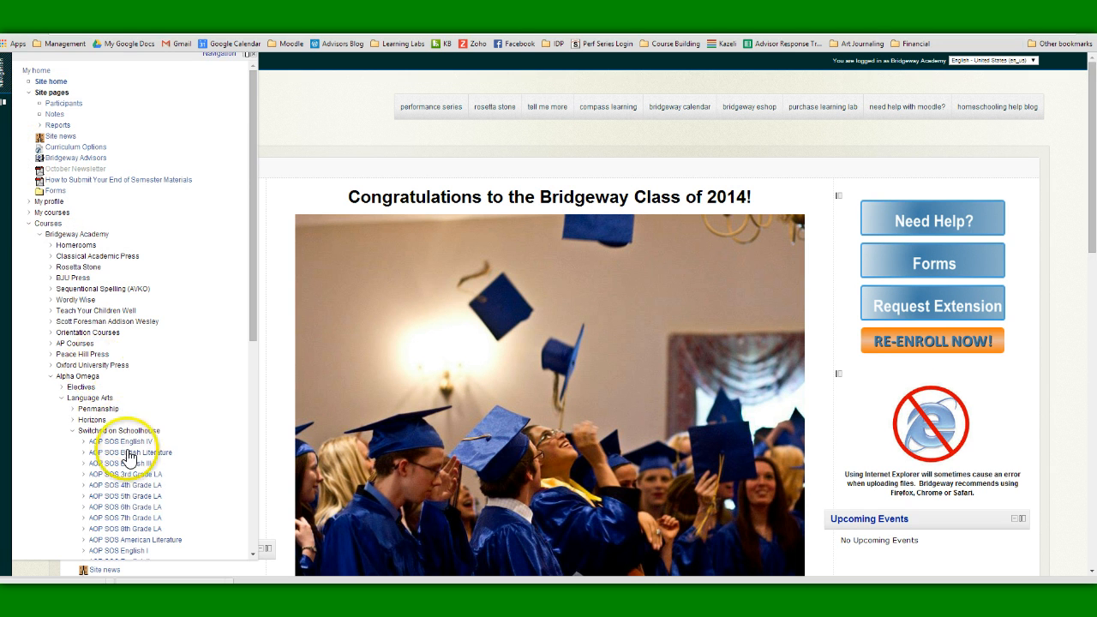
Step: Open the AOP SOS 6th Grade LA course and set up a course backup that excludes enrolled users
click(126, 507)
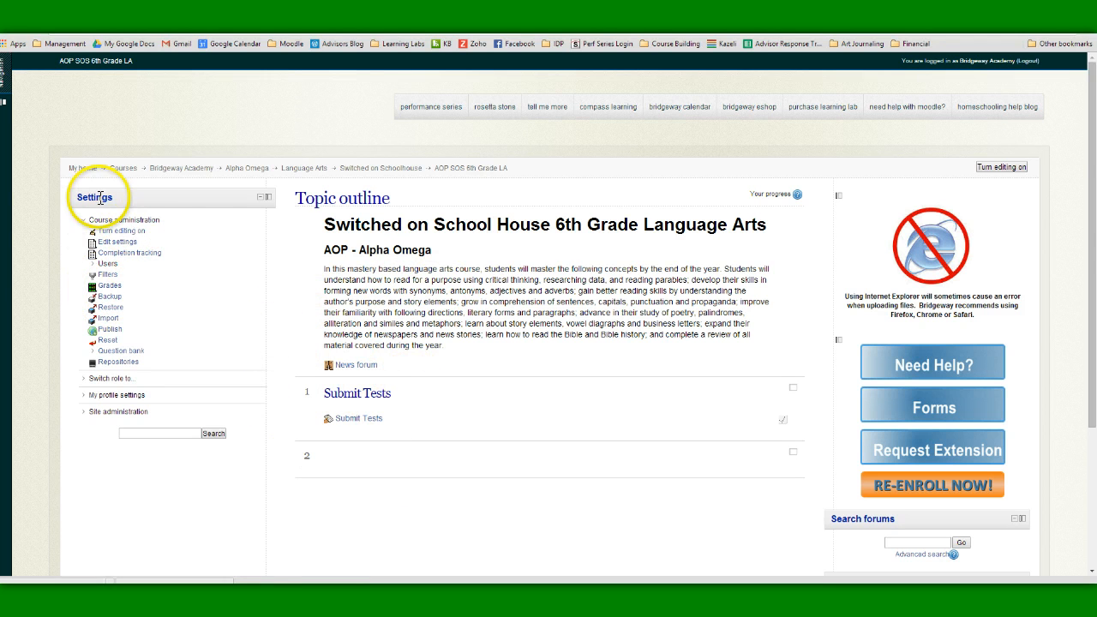
click(110, 298)
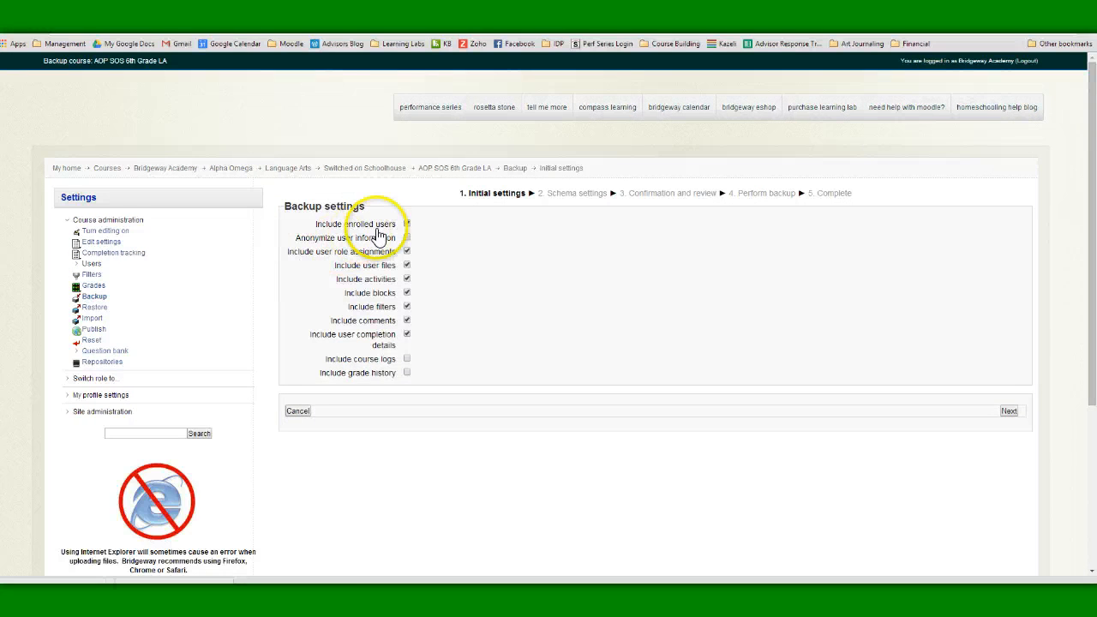
click(418, 223)
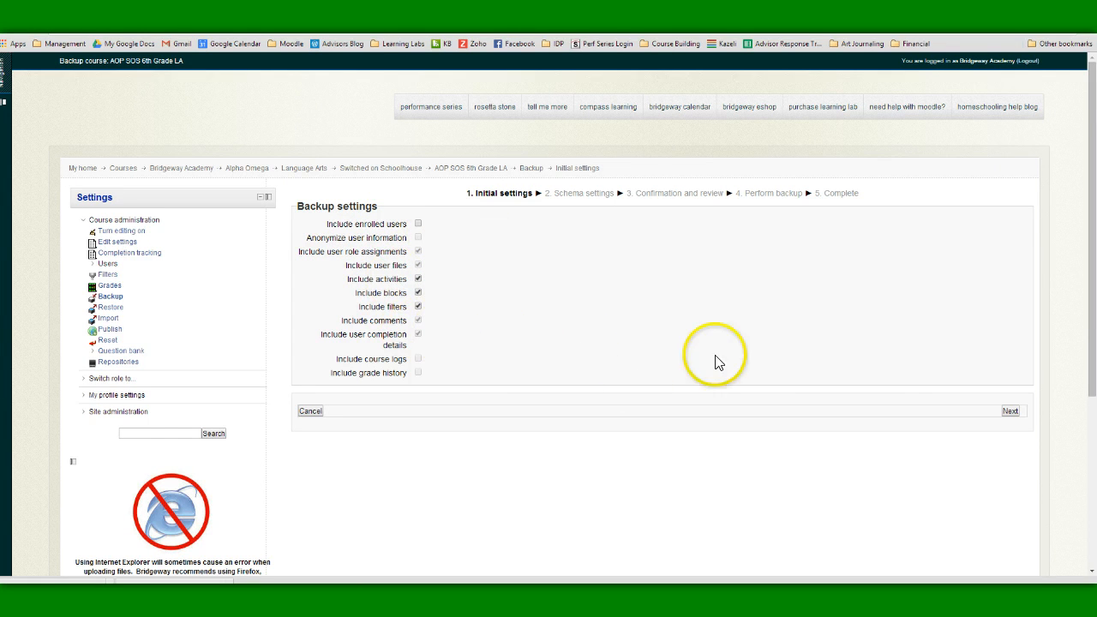
click(1009, 411)
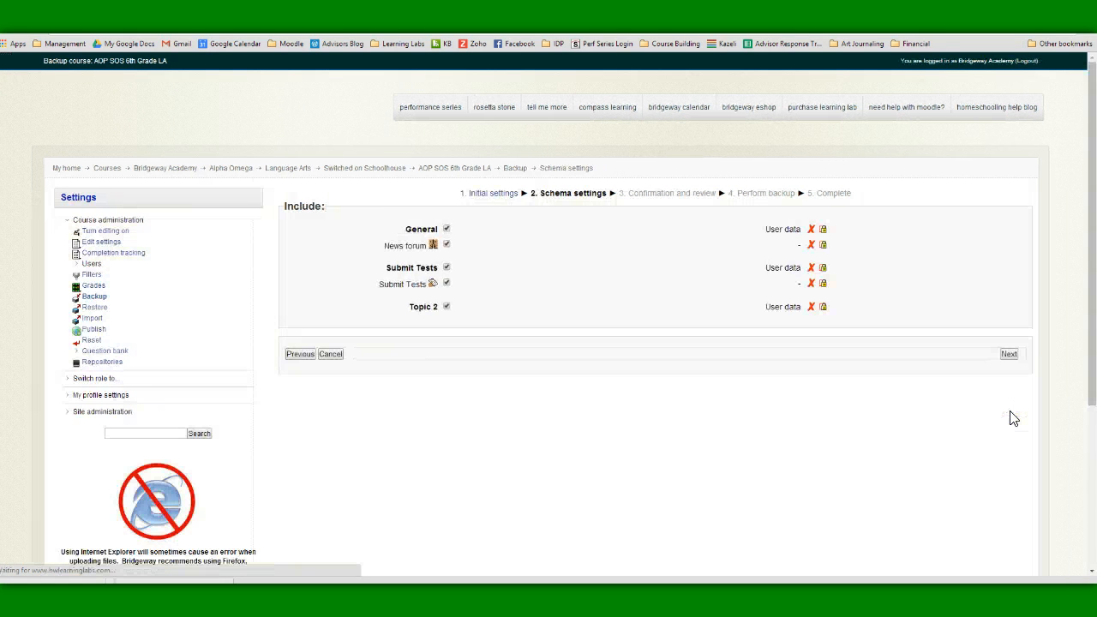
Step: Perform the backup with all course sections and activities included, and download the resulting backup file
click(1009, 355)
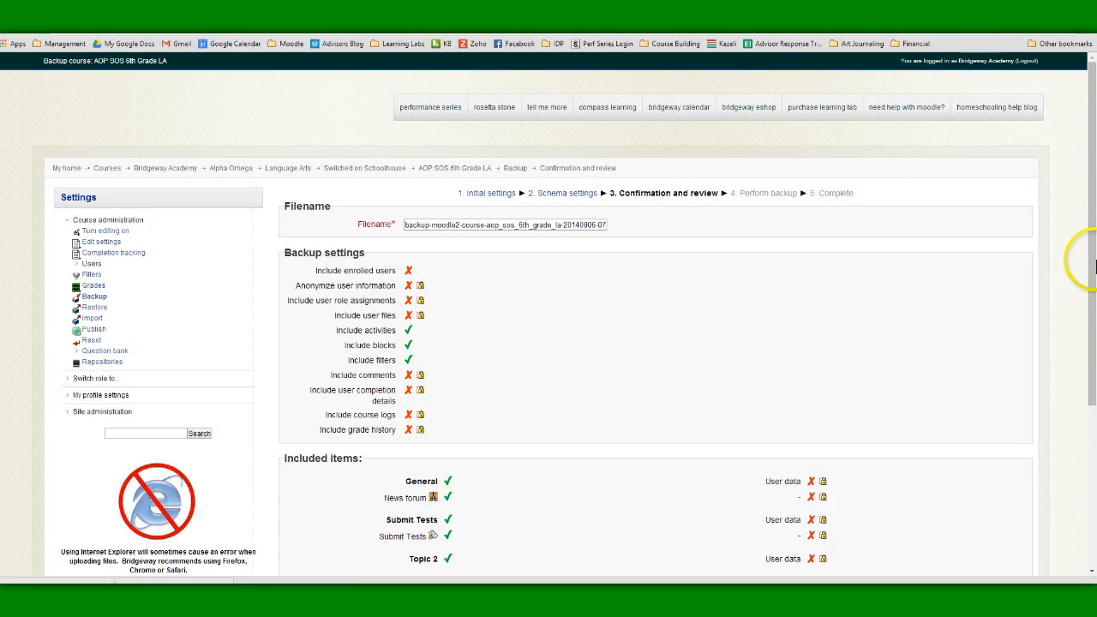
click(1093, 493)
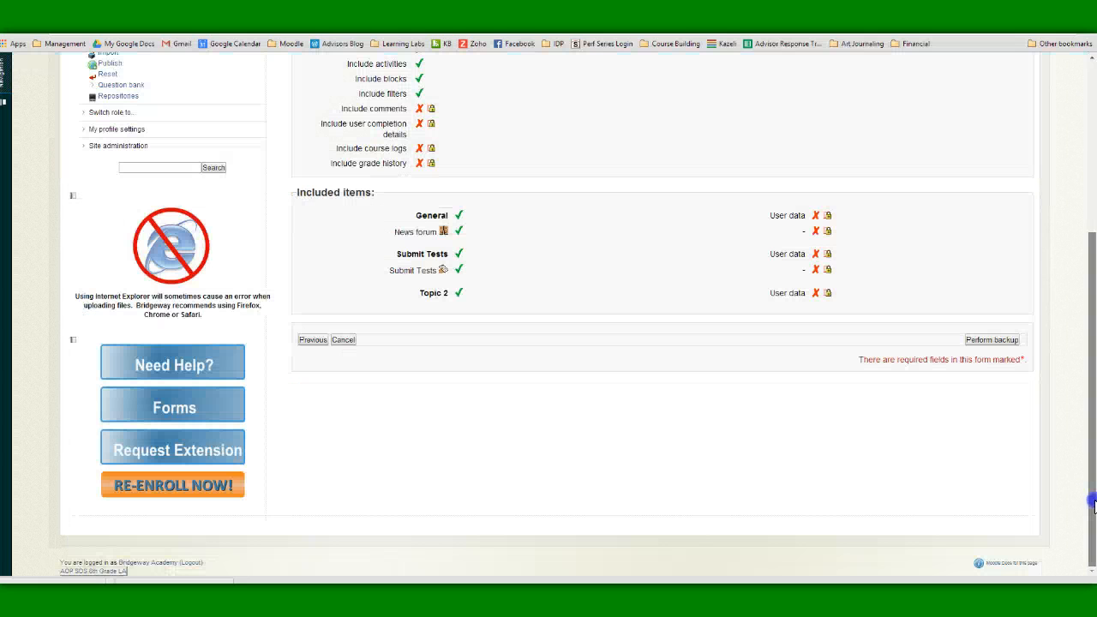
click(987, 343)
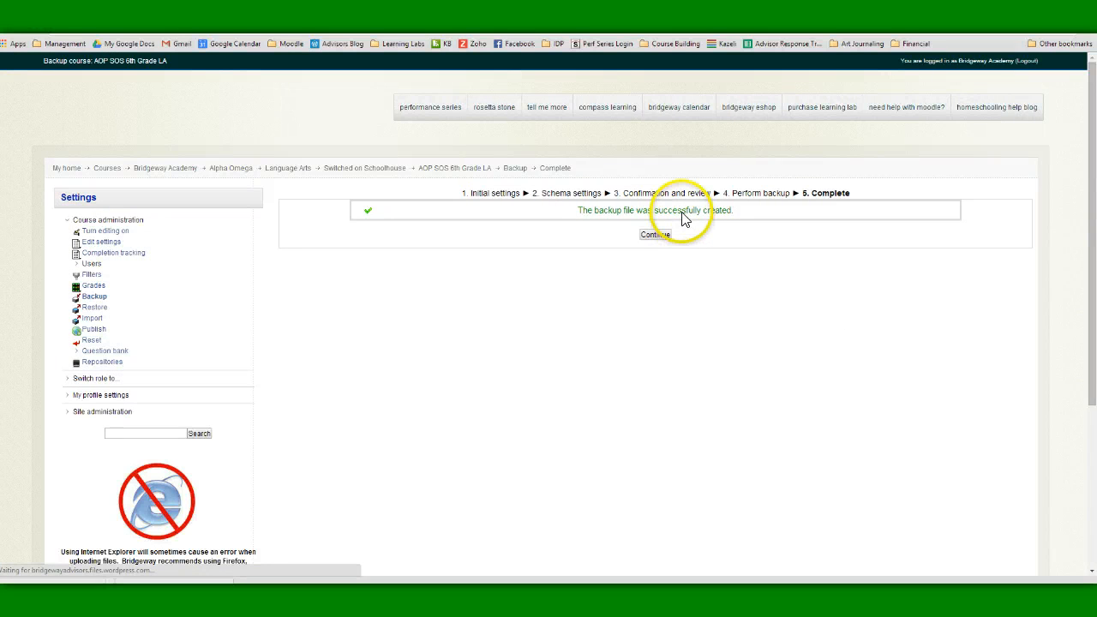
click(660, 237)
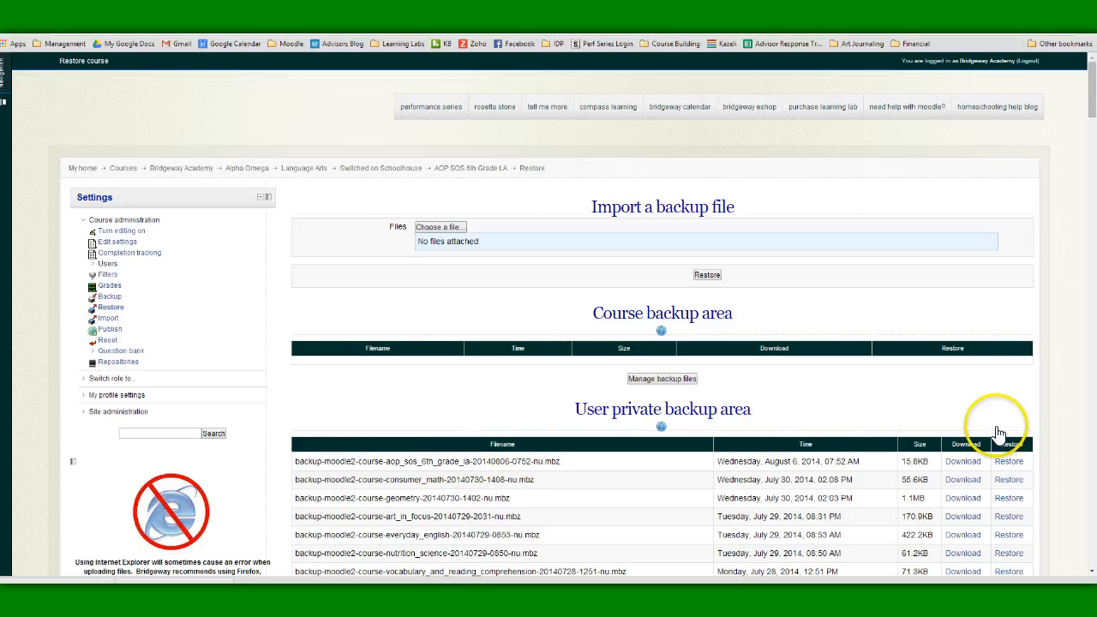
click(968, 463)
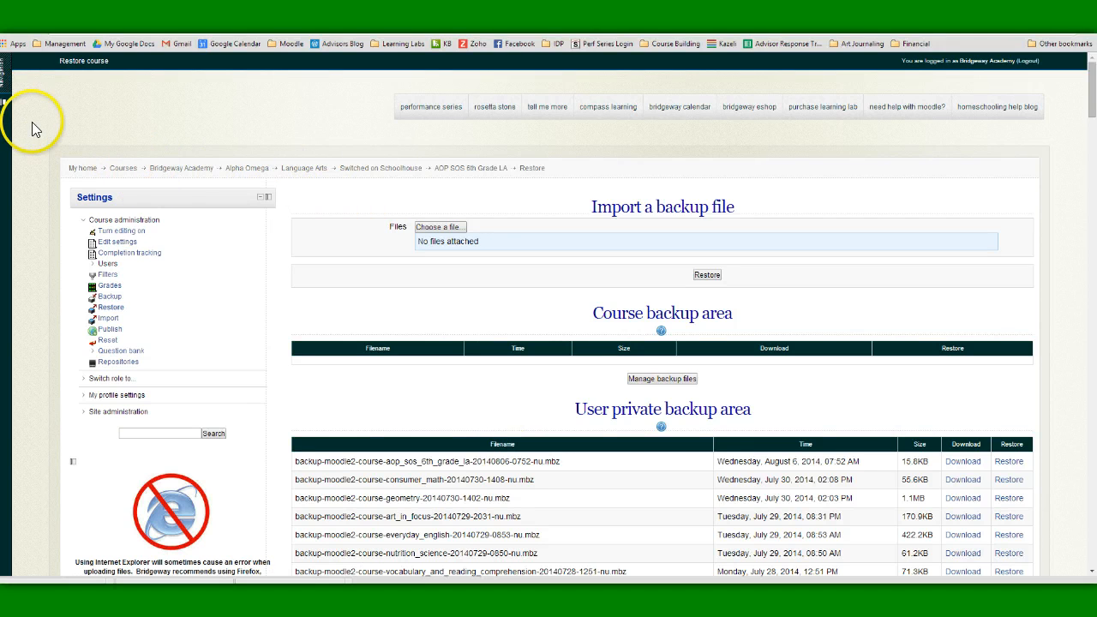
Step: Go to the Alpha Omega English I course and view its Language Arts 910 Alternate Test quiz
click(6, 83)
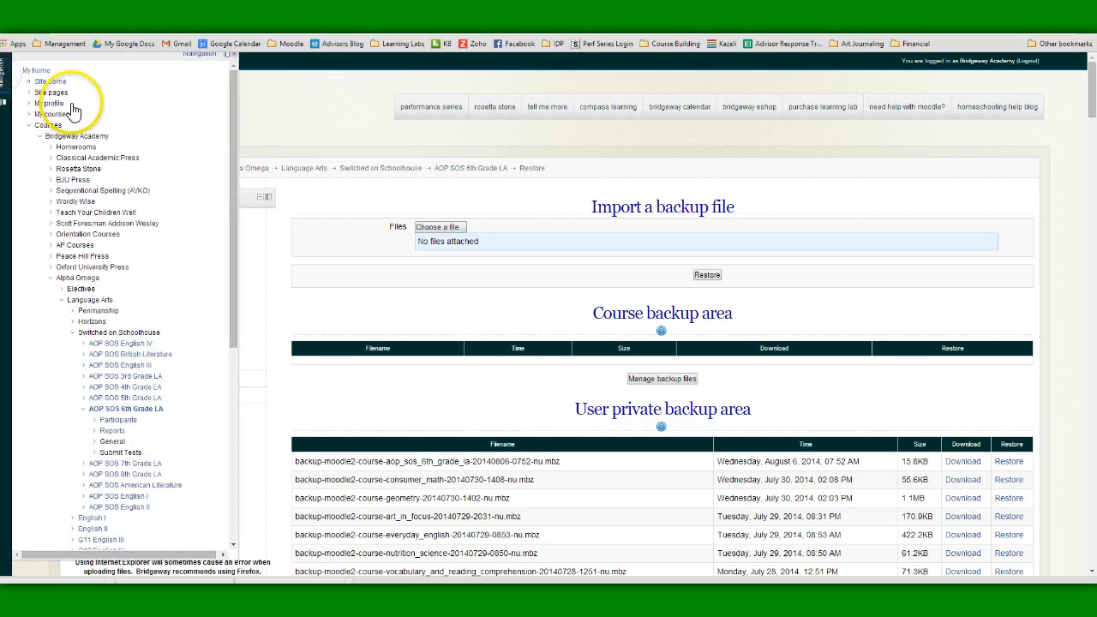
key(super)
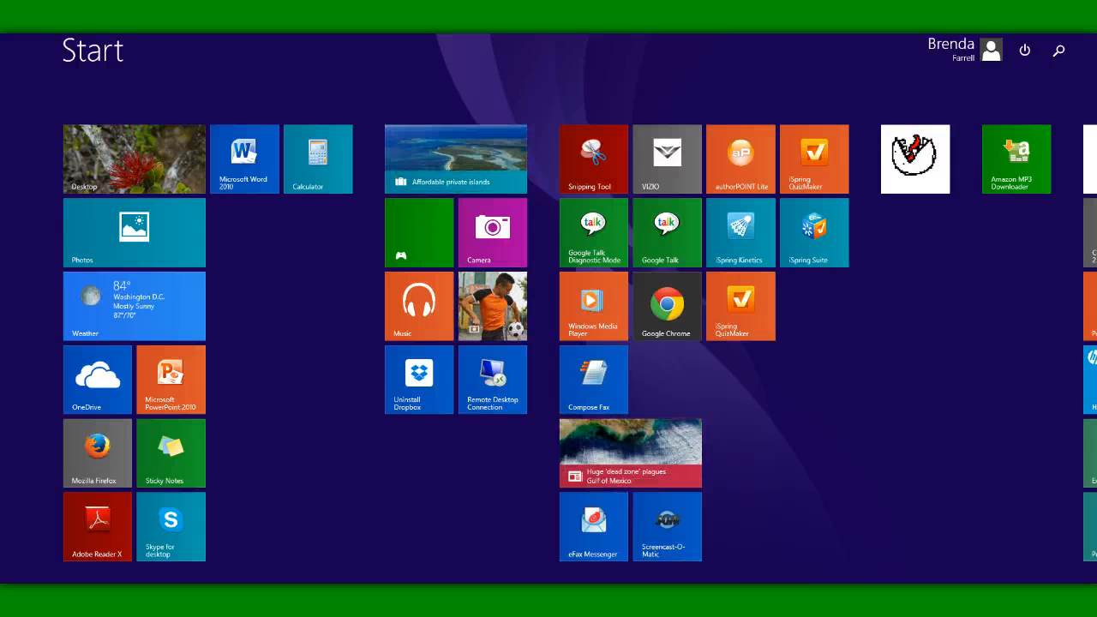
key(super)
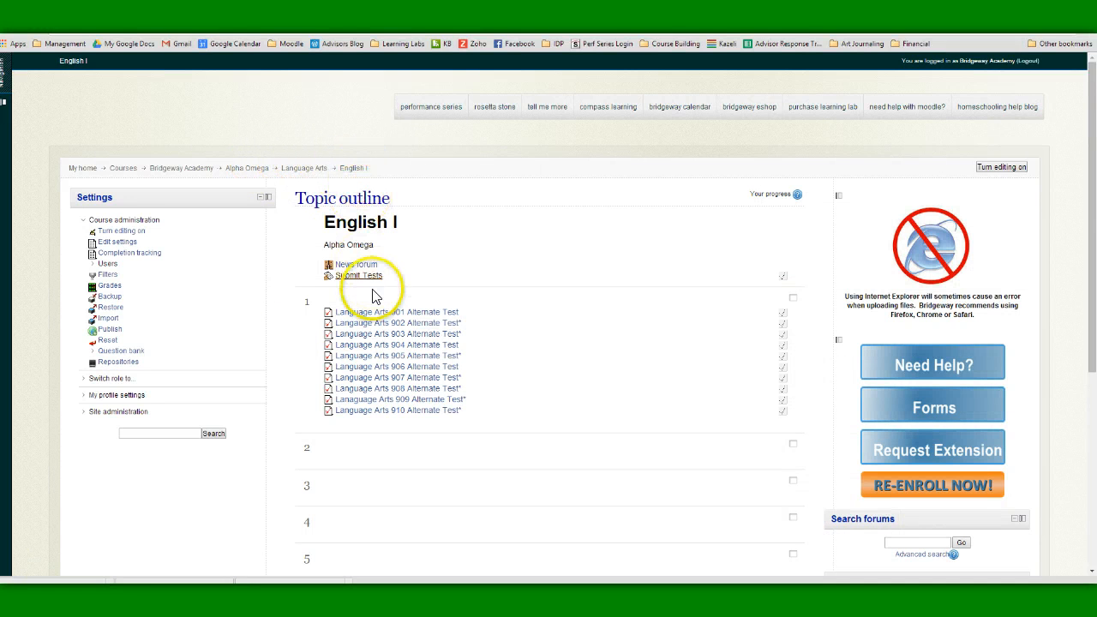
click(388, 411)
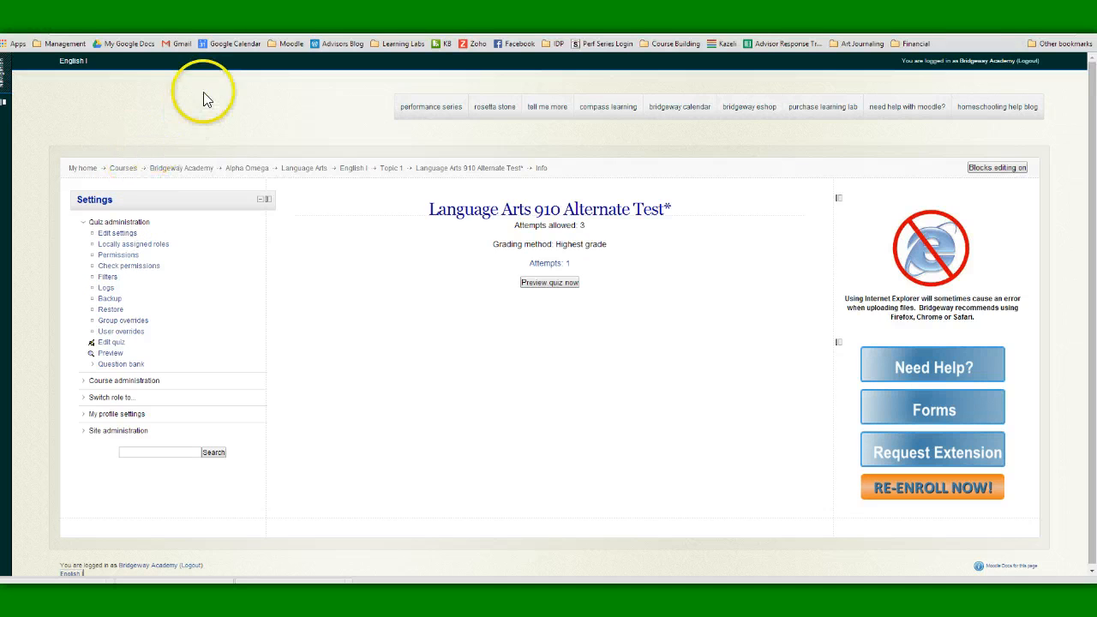
Step: Switch to the Moodlerooms Production Site and open the restore page of its AOP SOS 6th Grade LA course
click(287, 43)
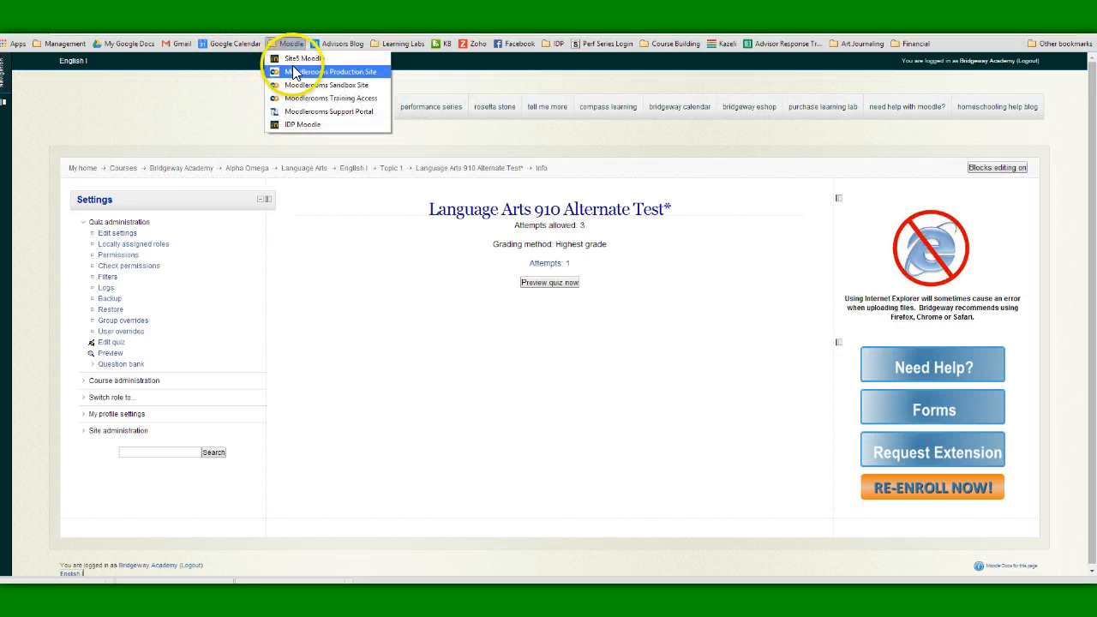
click(296, 73)
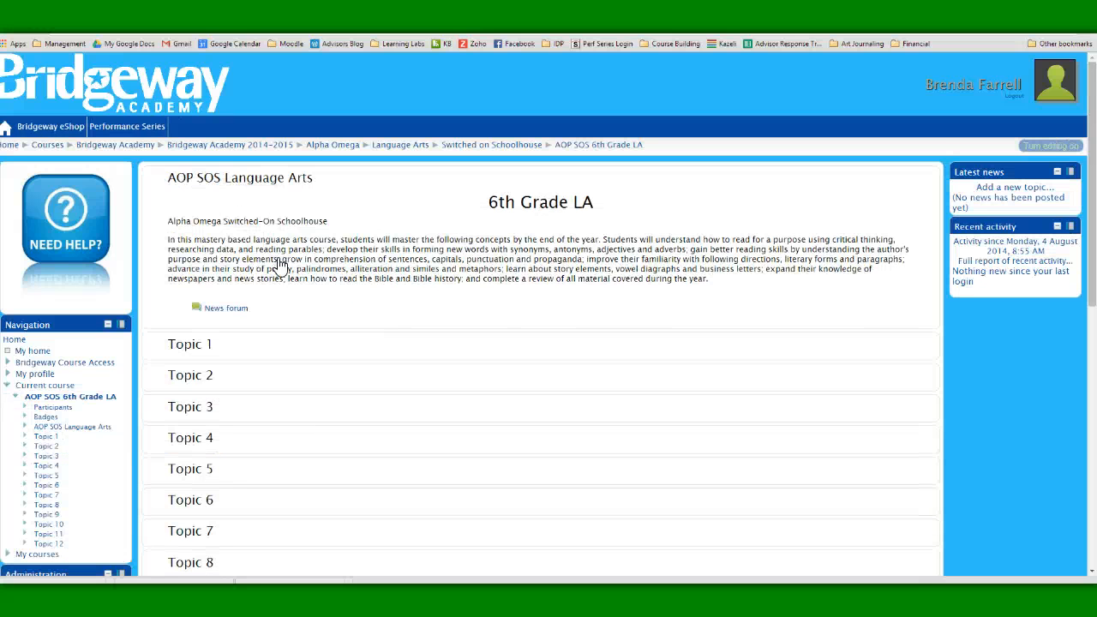
drag(1092, 185, 1093, 296)
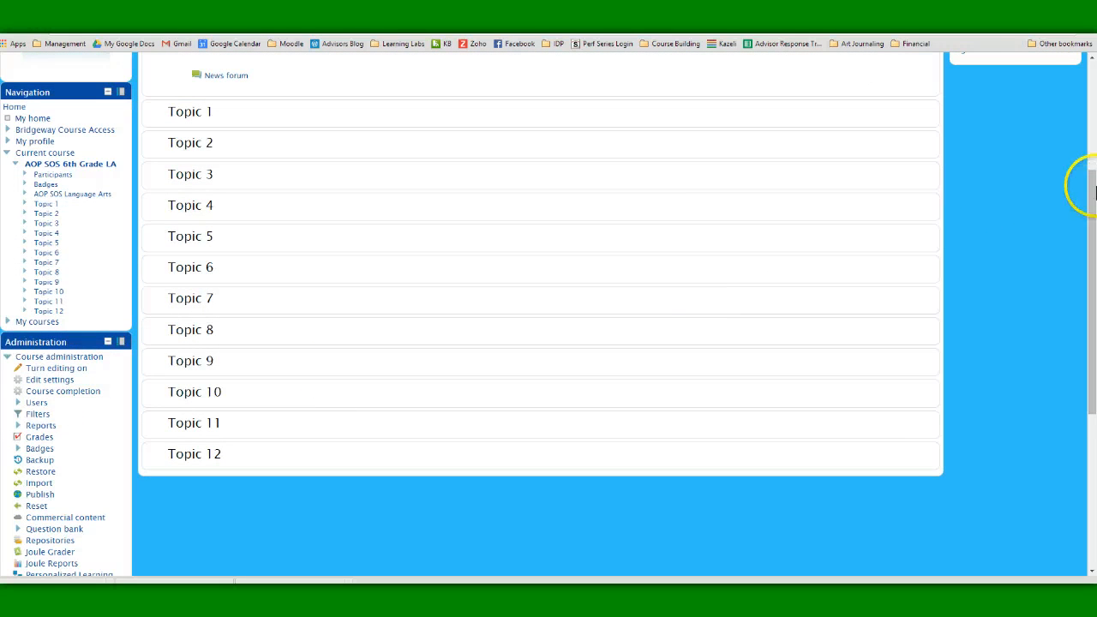
mouse_move(1087, 206)
mouse_down()
mouse_move(1093, 128)
mouse_move(1085, 211)
mouse_up()
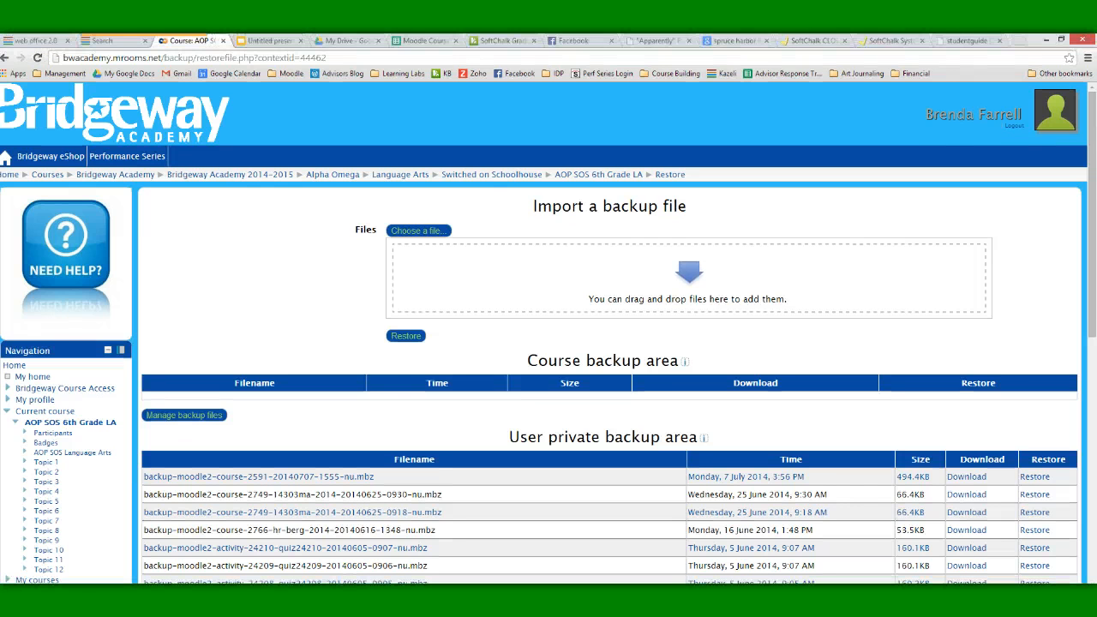
drag(330, 582, 492, 277)
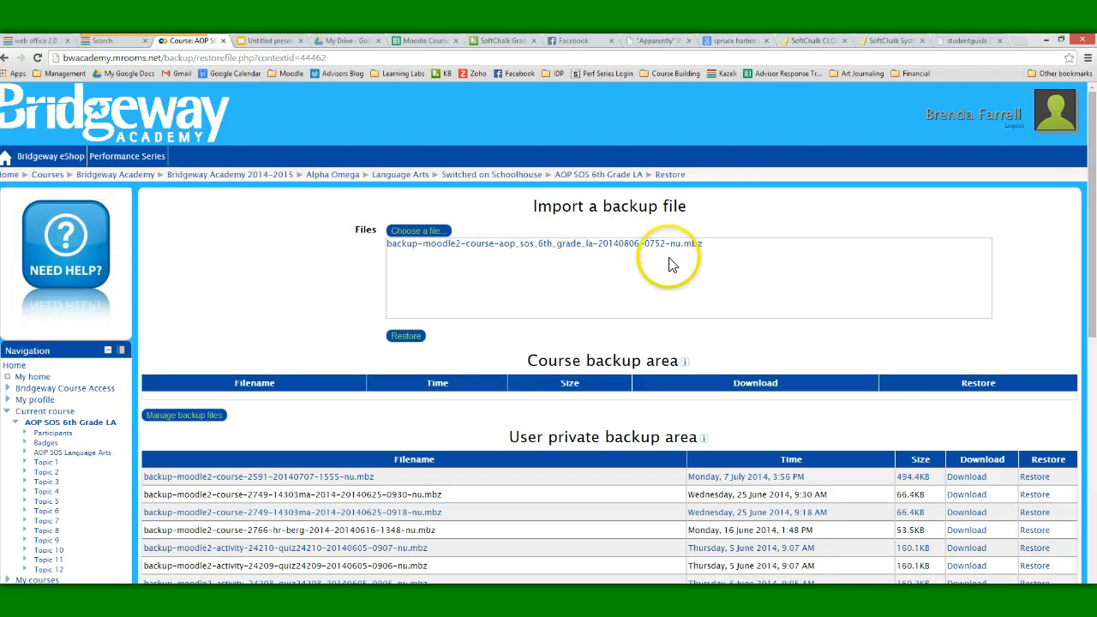
click(408, 336)
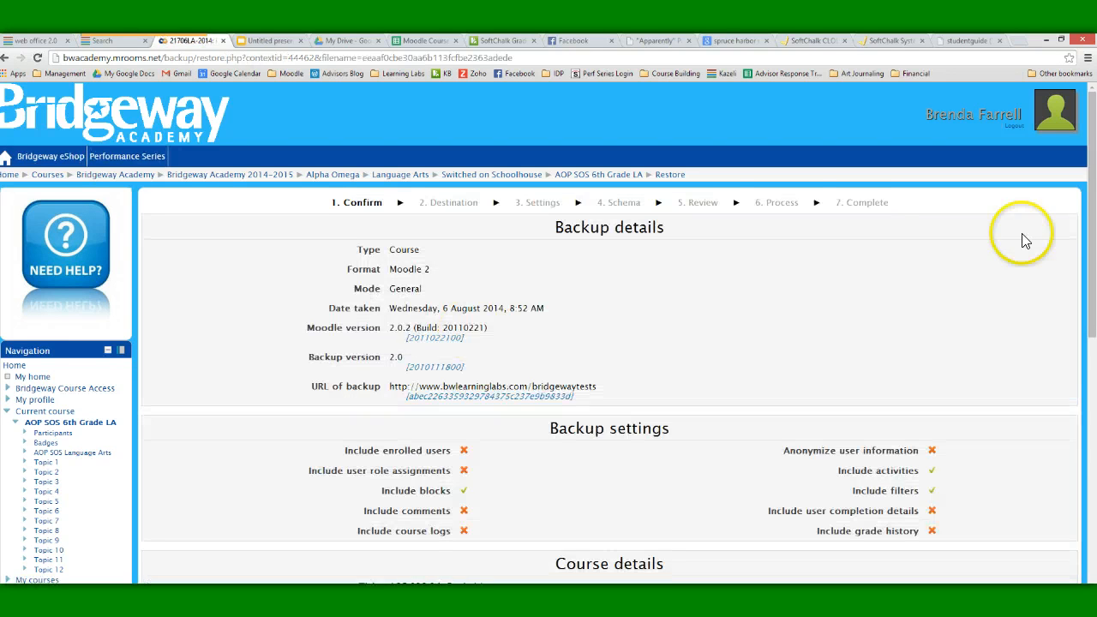
drag(1093, 206, 1089, 421)
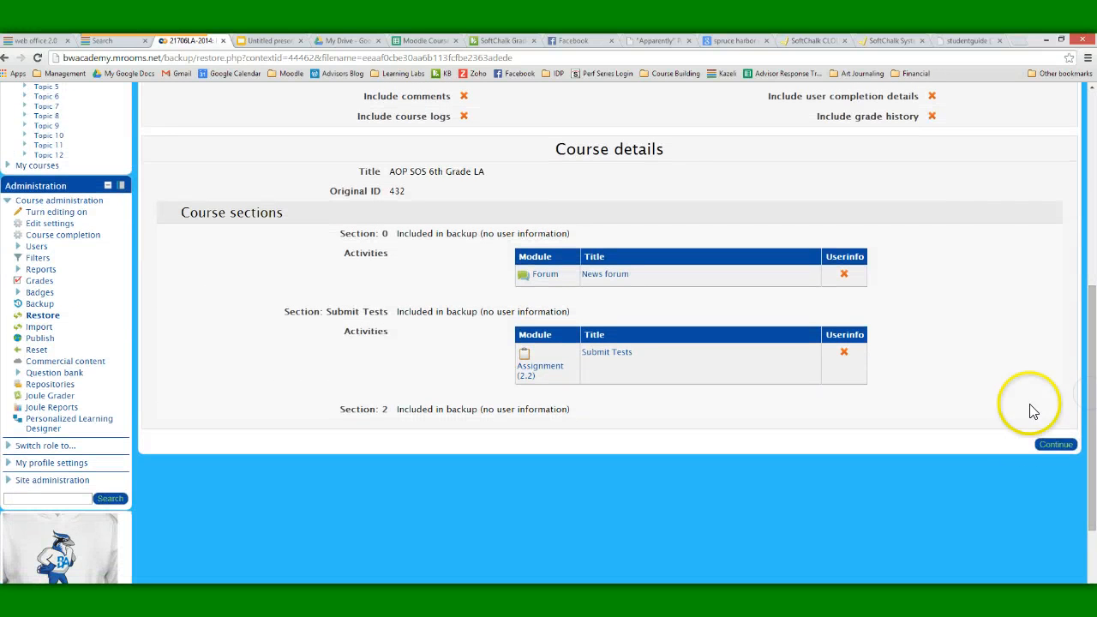
click(1067, 445)
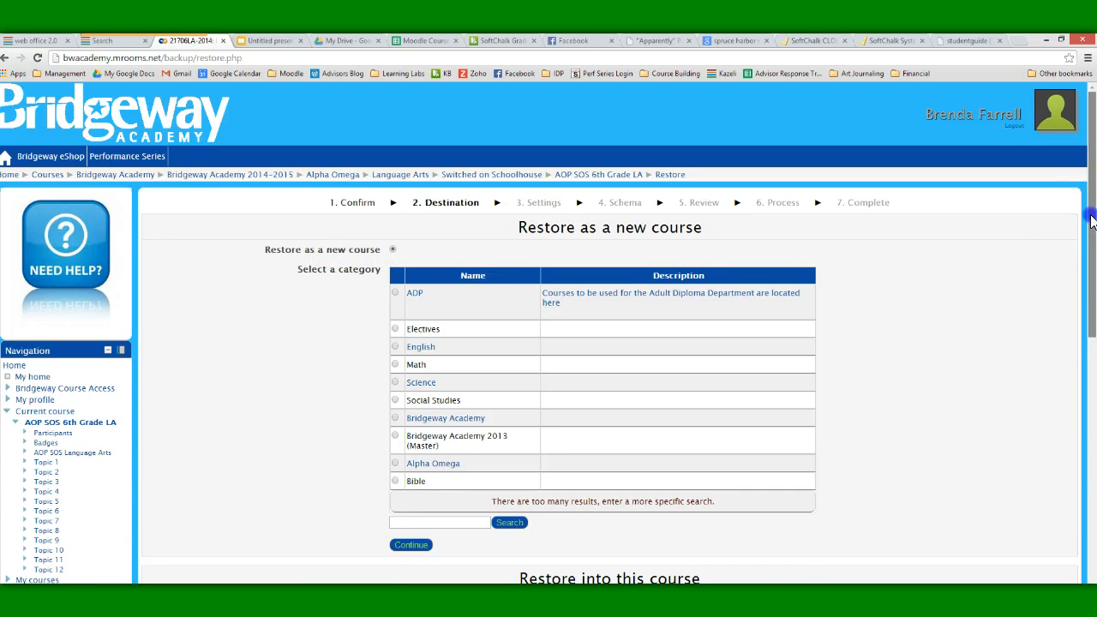
Step: Choose to merge the backup course into this course as the restore destination
drag(1090, 224, 1087, 342)
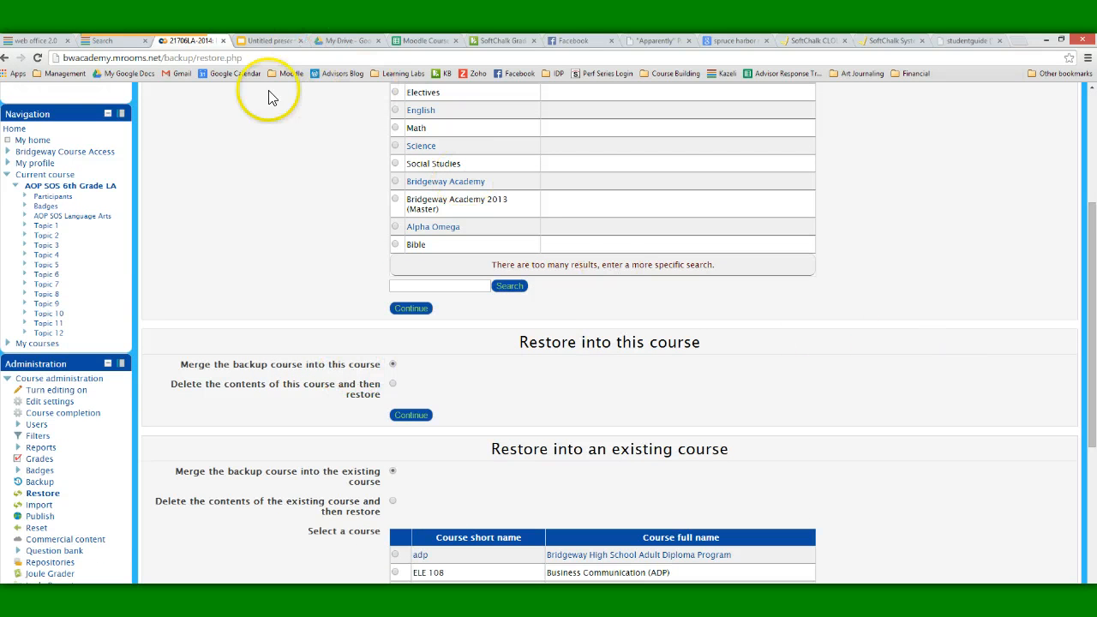
drag(1093, 269, 1092, 339)
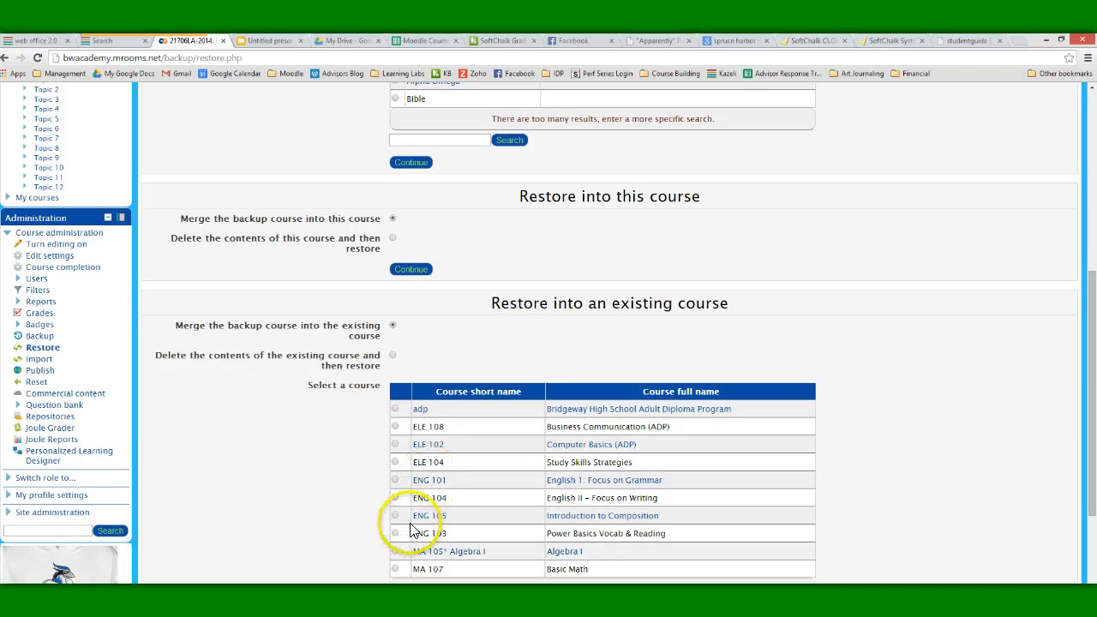
mouse_move(1094, 403)
mouse_down()
mouse_move(1085, 292)
mouse_move(1087, 335)
mouse_up()
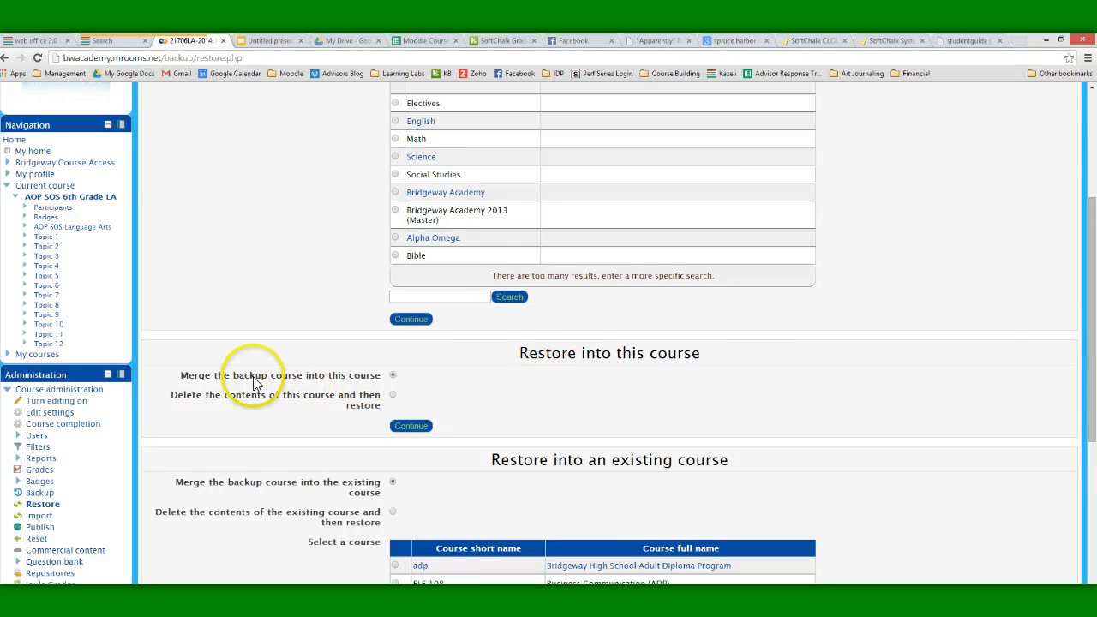
click(393, 376)
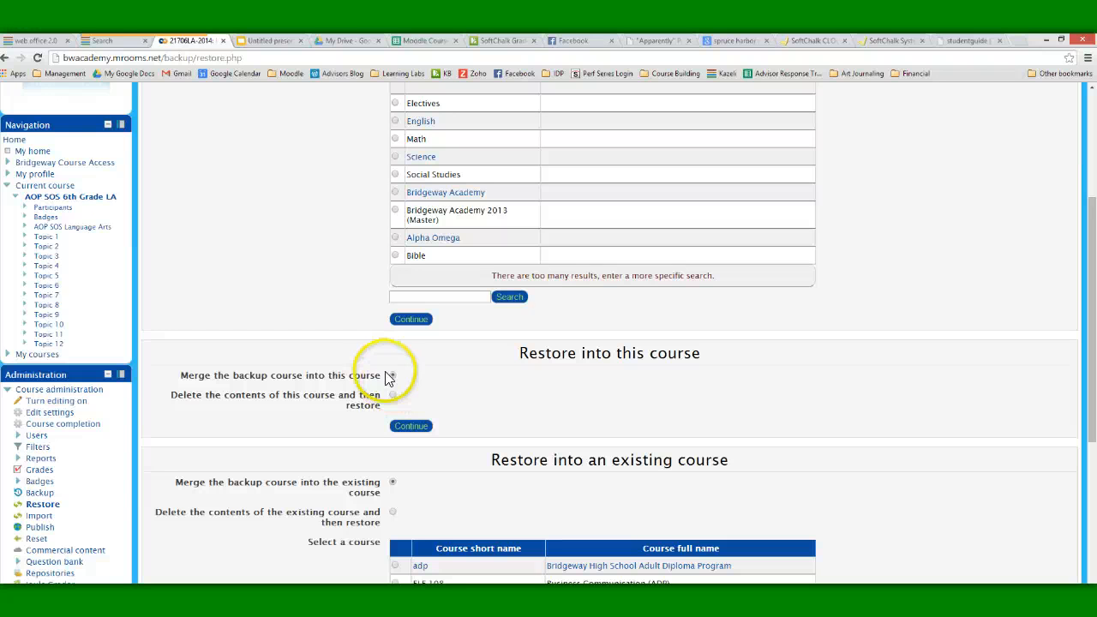
click(410, 429)
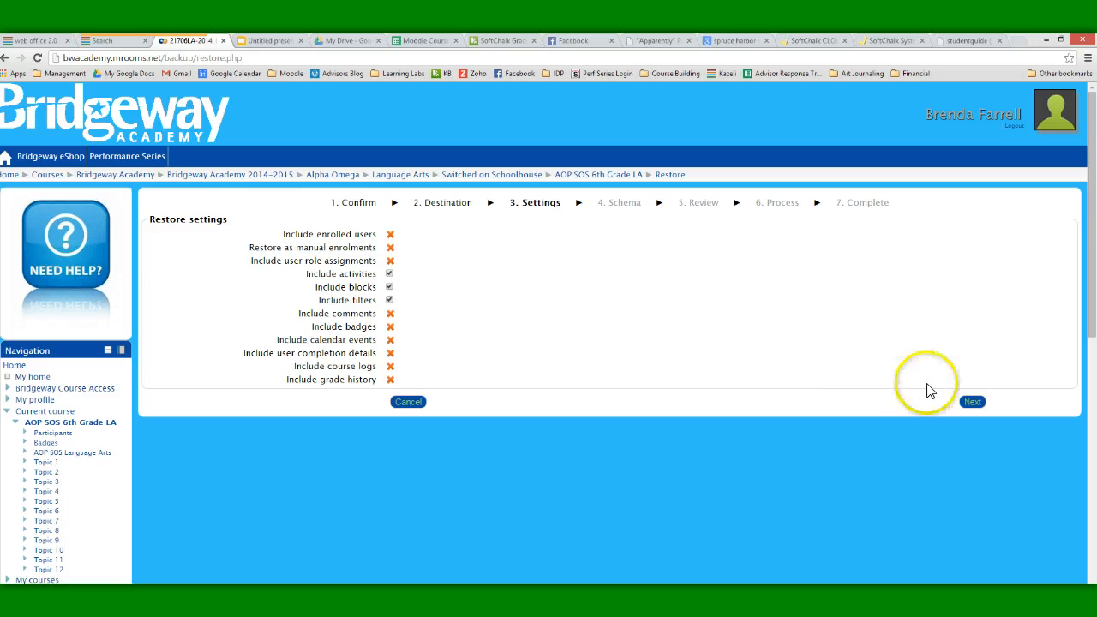
Step: Accept the default restore settings and course schema with all sections included, and perform the restore
click(972, 402)
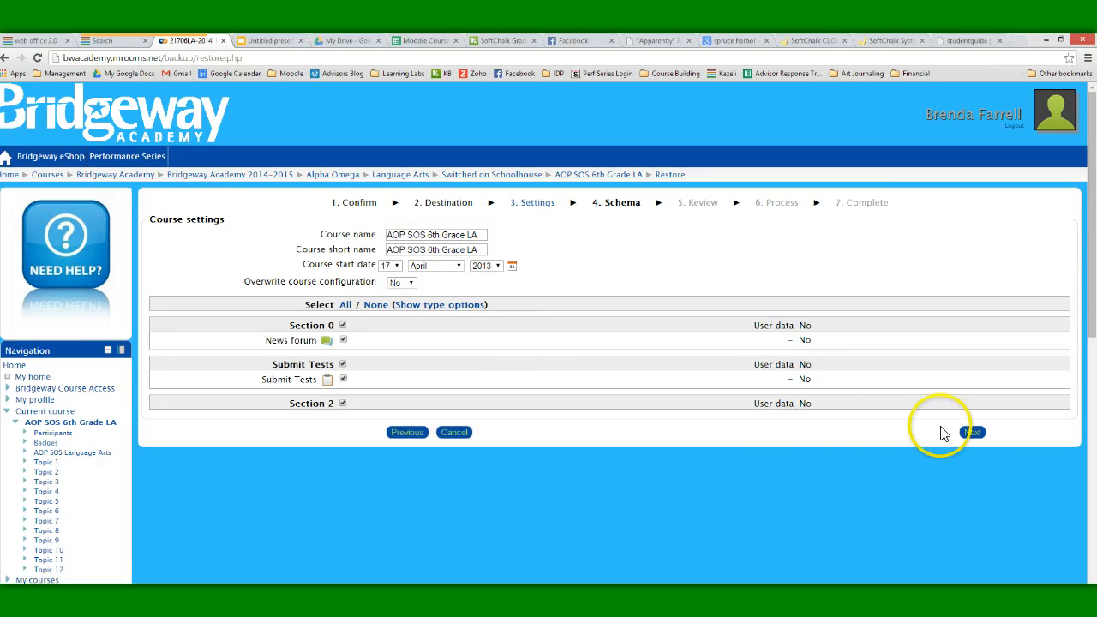
click(975, 433)
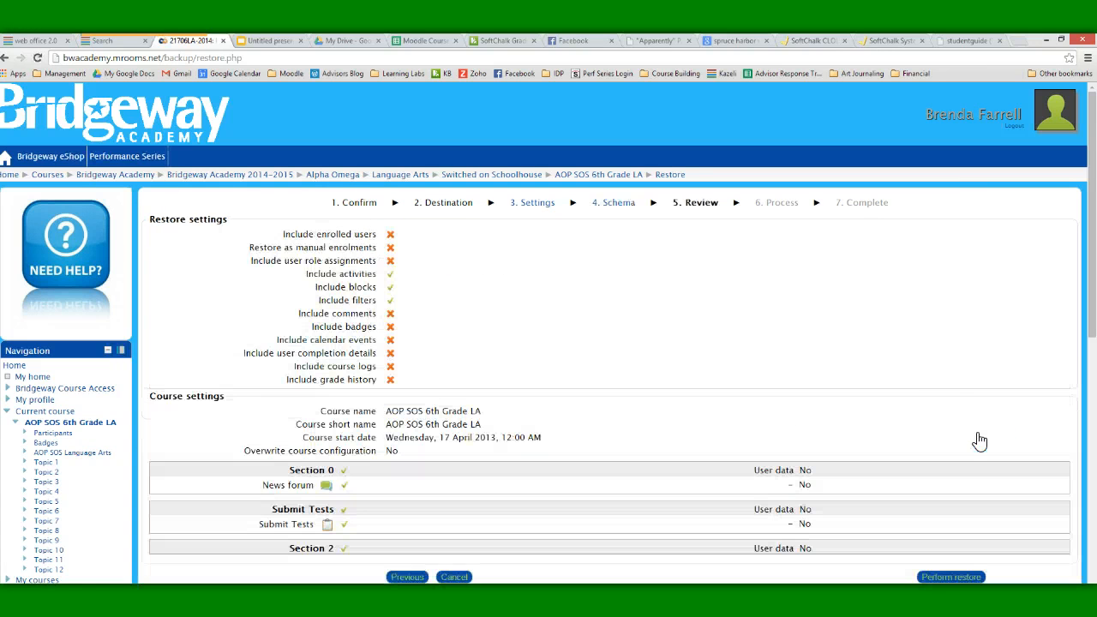
drag(1093, 276, 1094, 337)
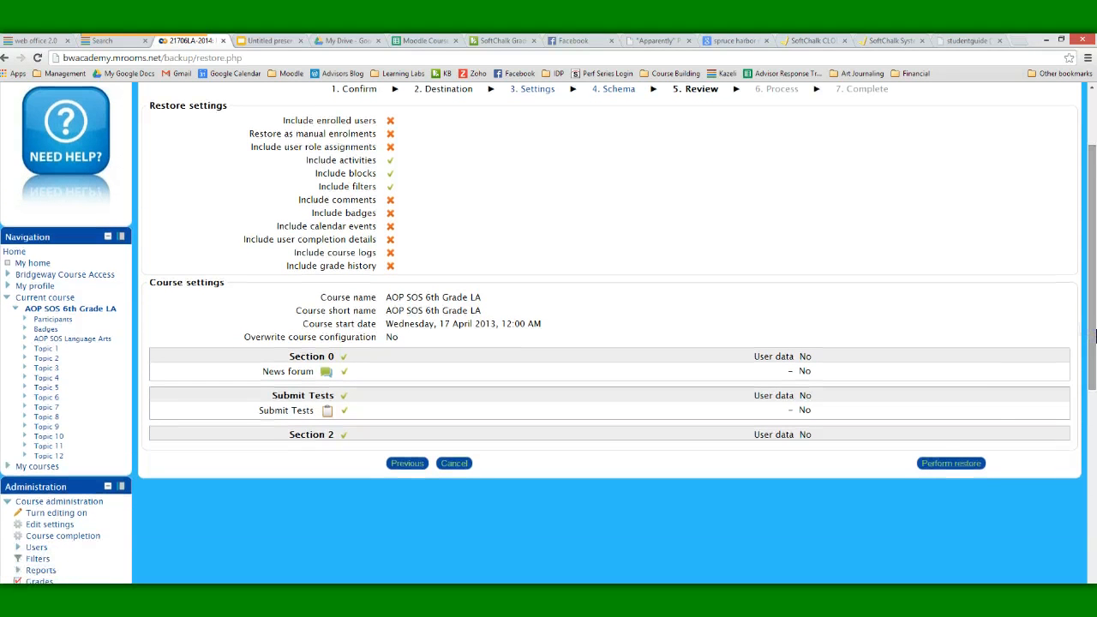
click(966, 466)
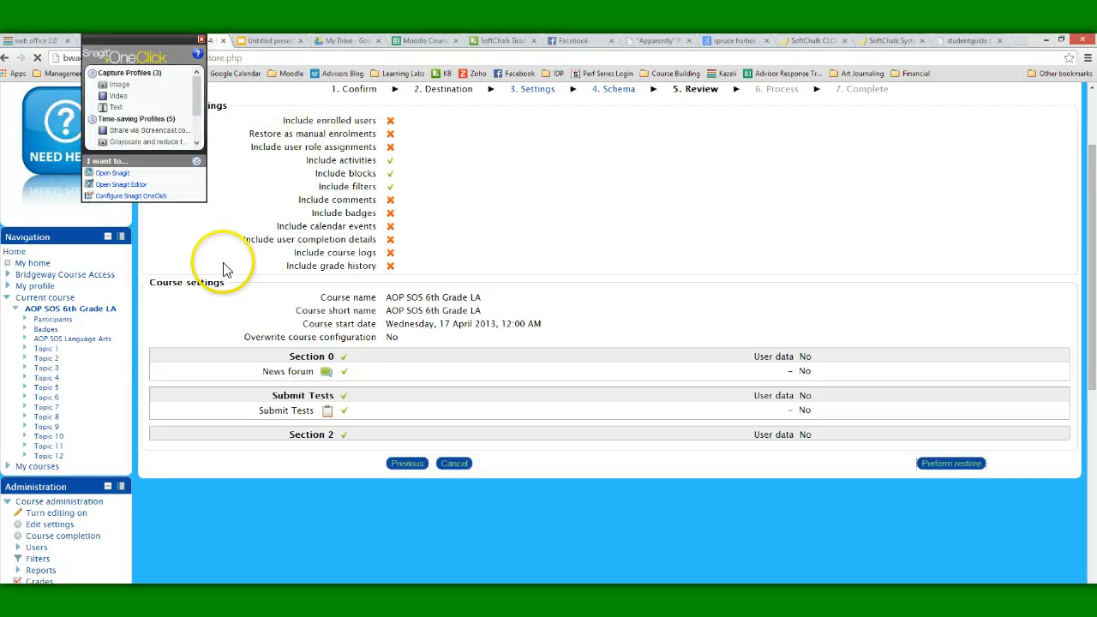
click(913, 463)
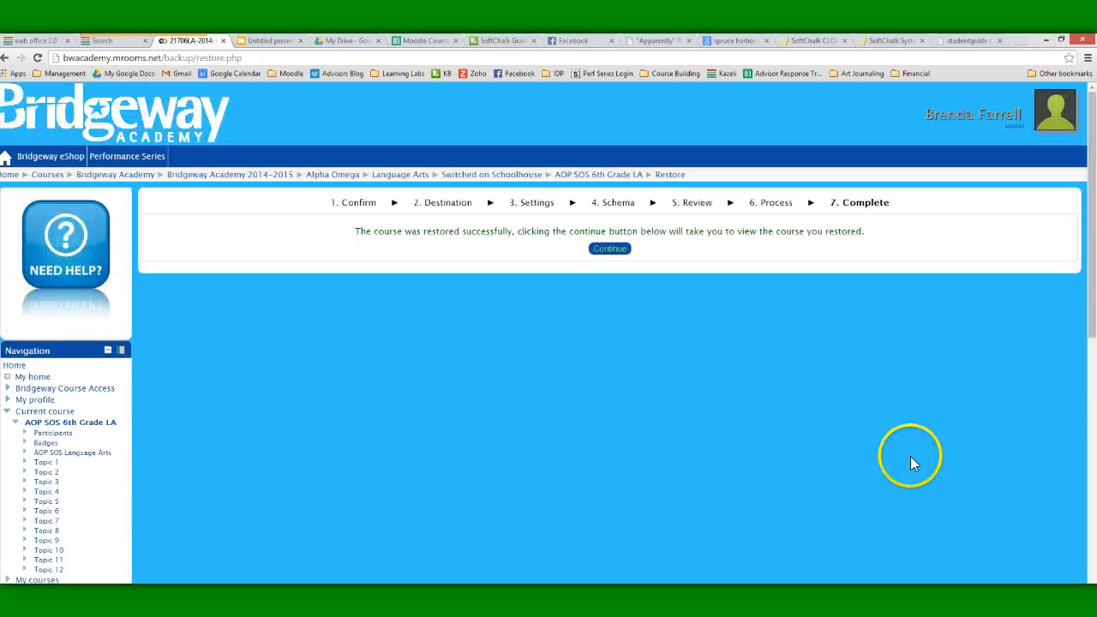
Step: Open the restored course, look over its topics and activities, and turn editing on
click(607, 252)
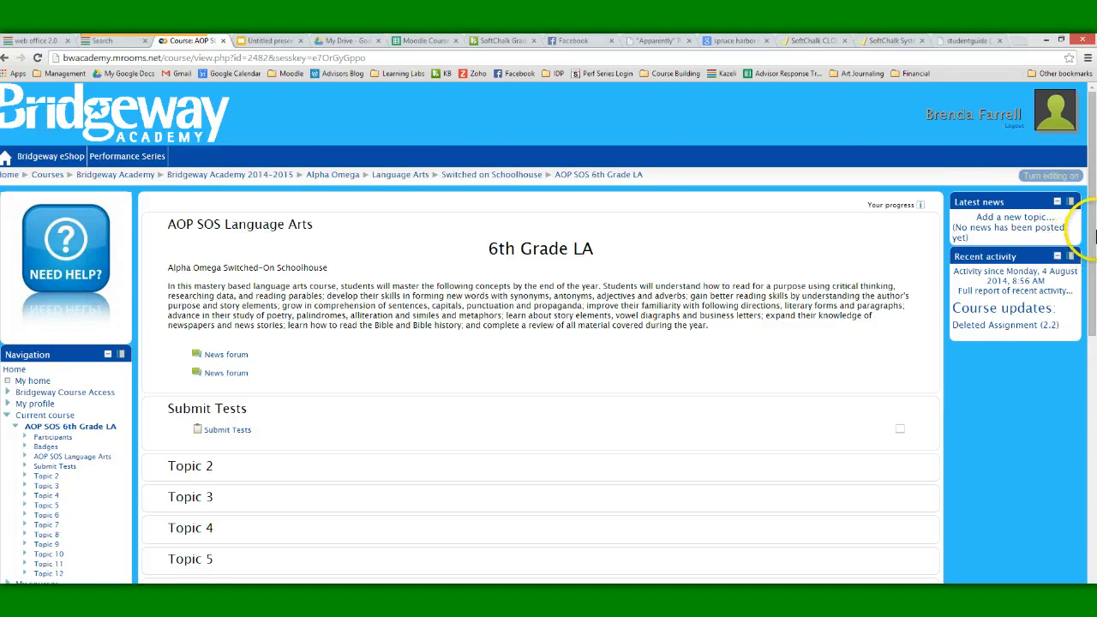
drag(1090, 233, 1063, 283)
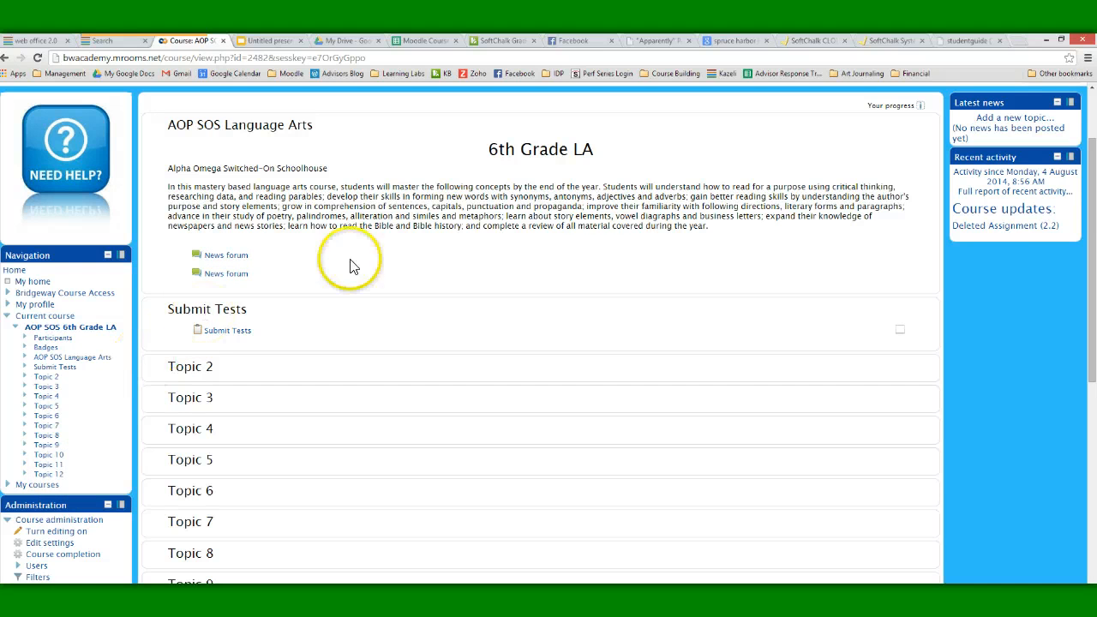
drag(1092, 272, 1092, 178)
click(1060, 178)
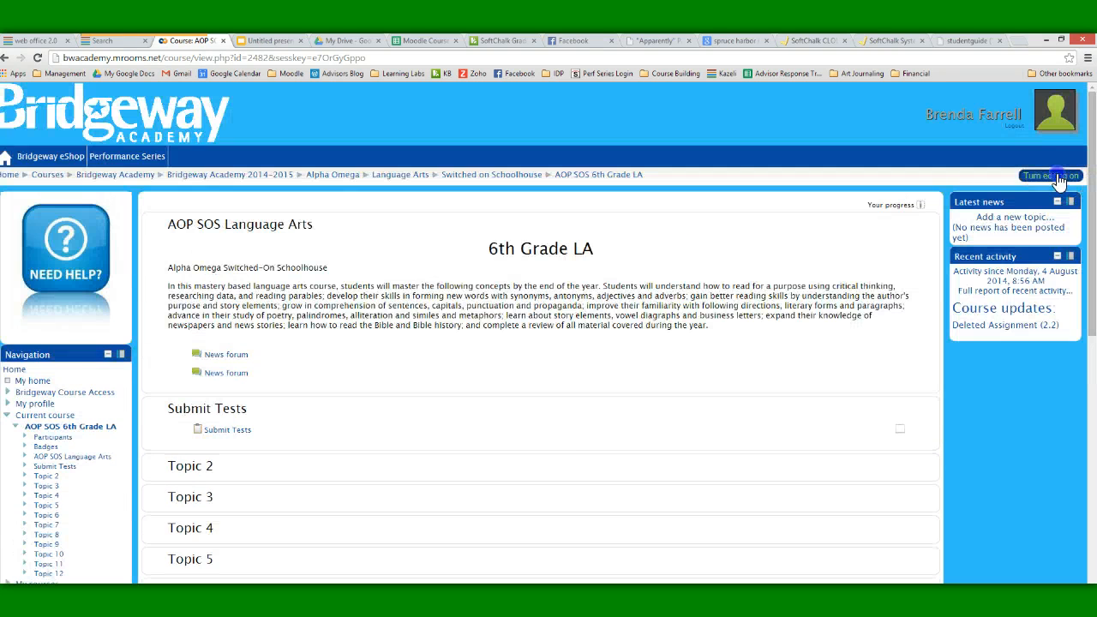